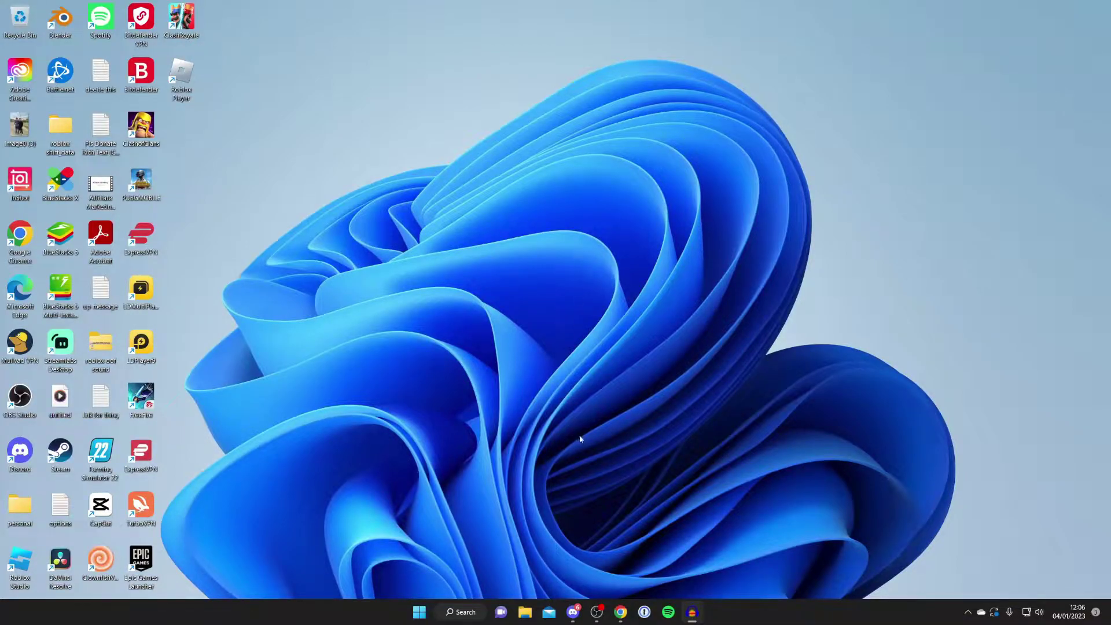
Step: Launch Google Chrome from the taskbar, opening on the Google homepage
left_click(623, 612)
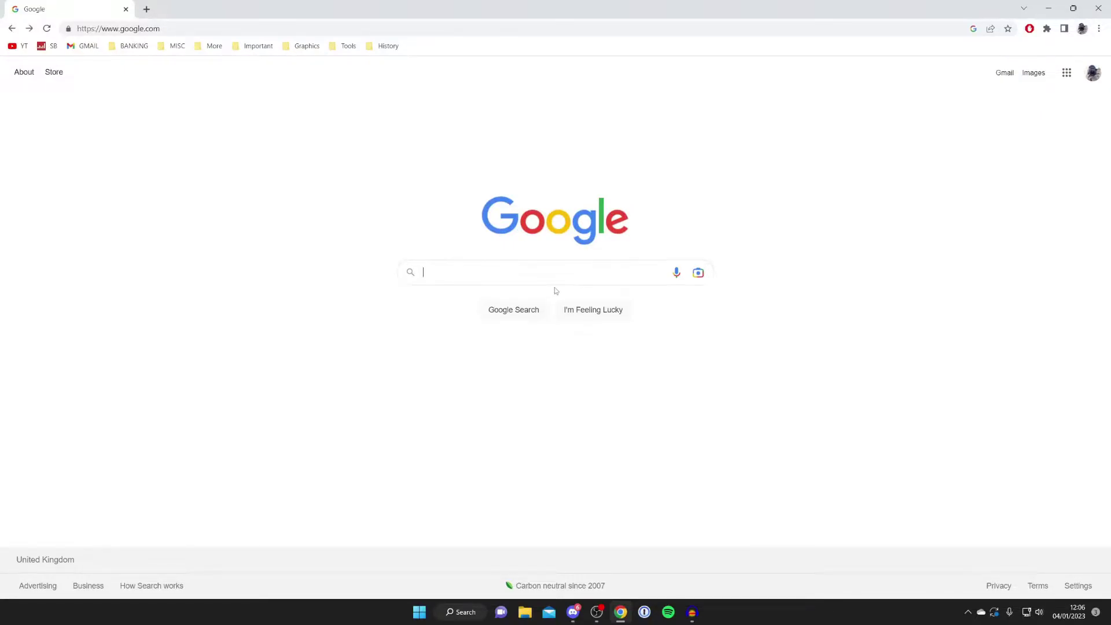
Step: Search Google for 'lively wallpaper' and open the rocksdanister Lively Wallpaper site
type("lively ")
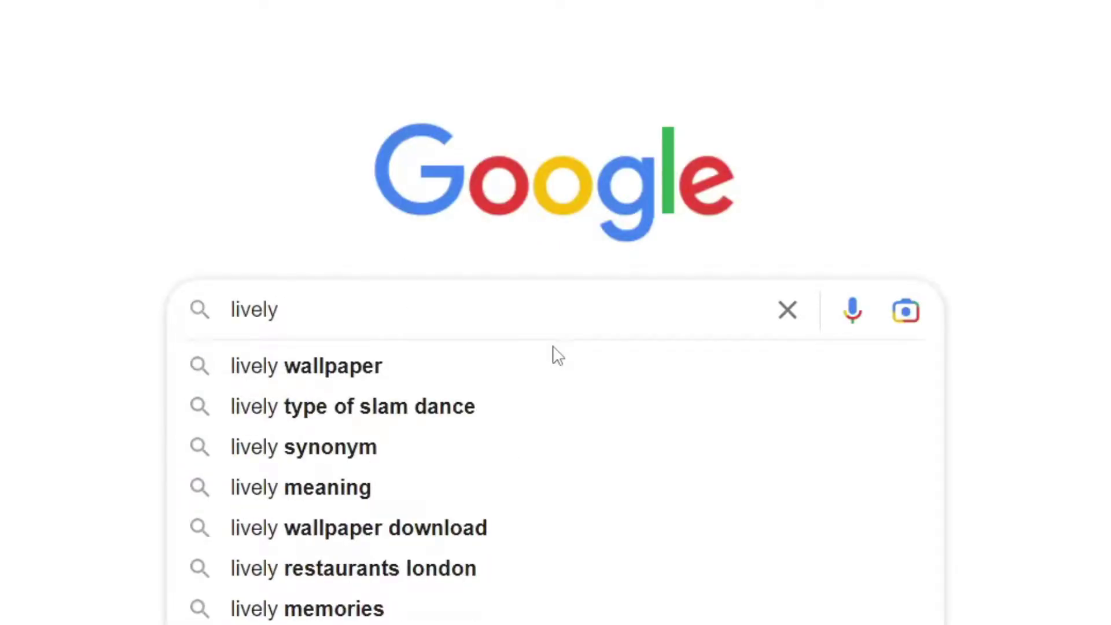
type("wallpaper")
key("Return")
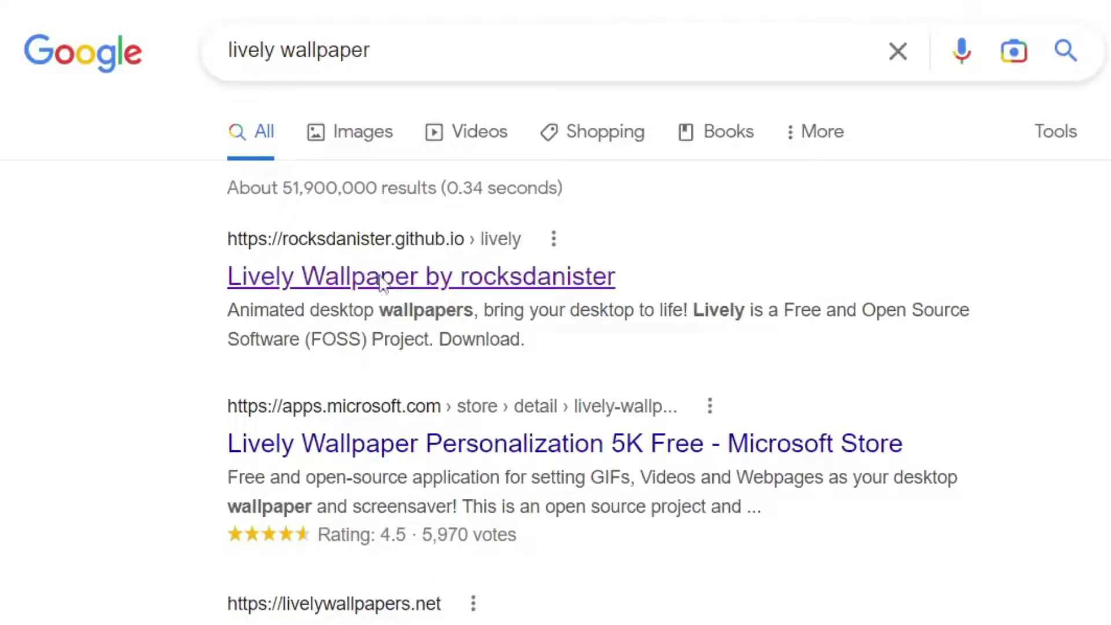
left_click(382, 283)
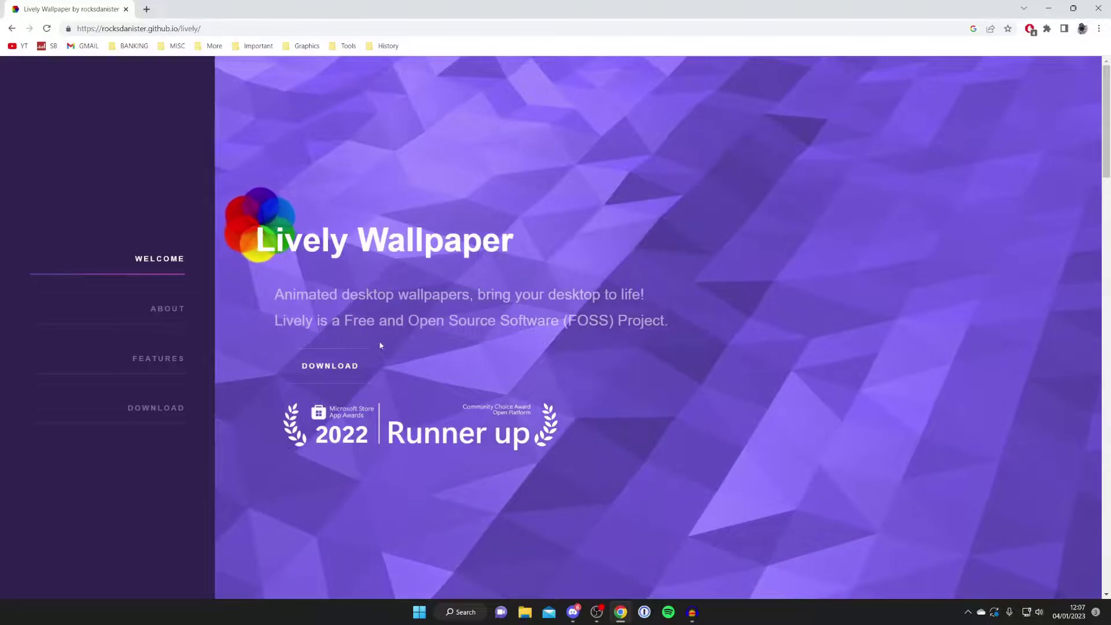
Step: Download the Lively Wallpaper installer from the site's Download section and run the setup file
left_click(342, 365)
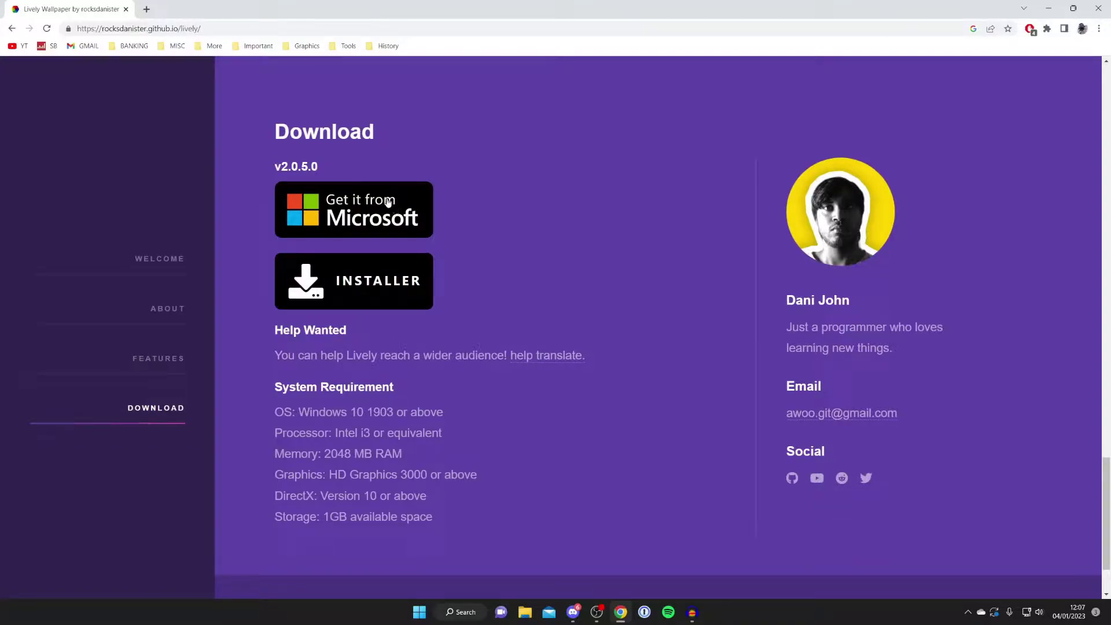
left_click(382, 277)
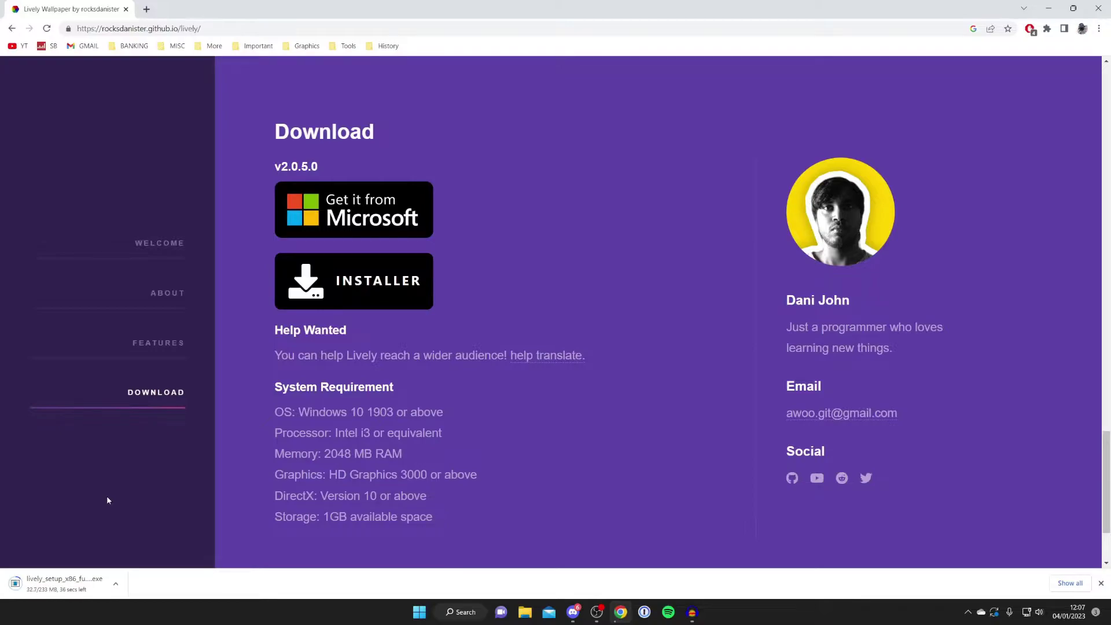
scroll(107, 495, "down", 1)
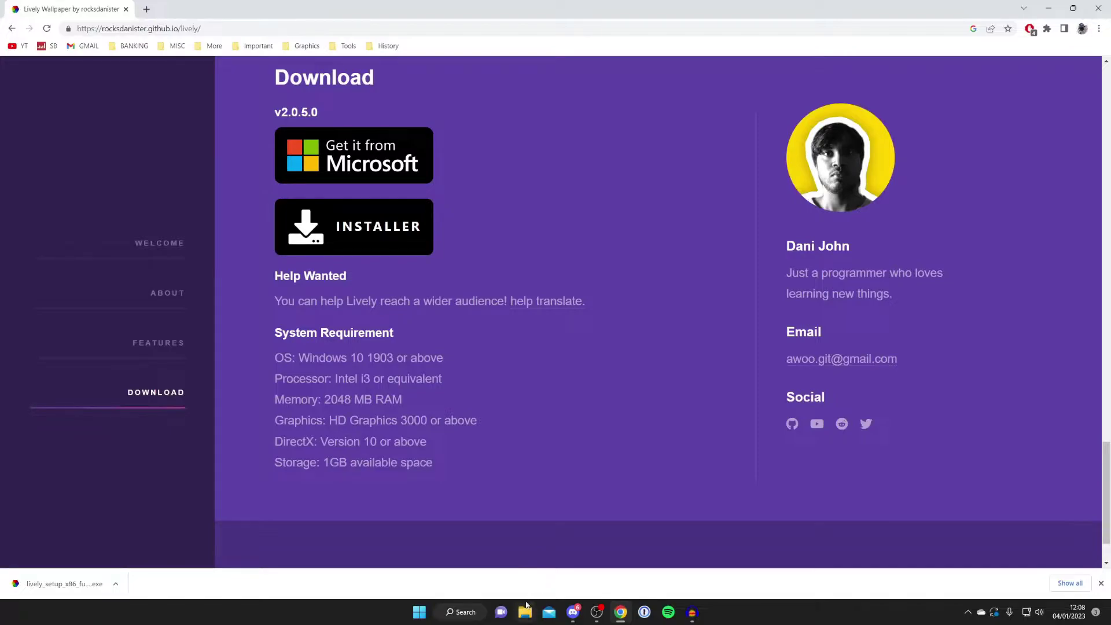
left_click(83, 585)
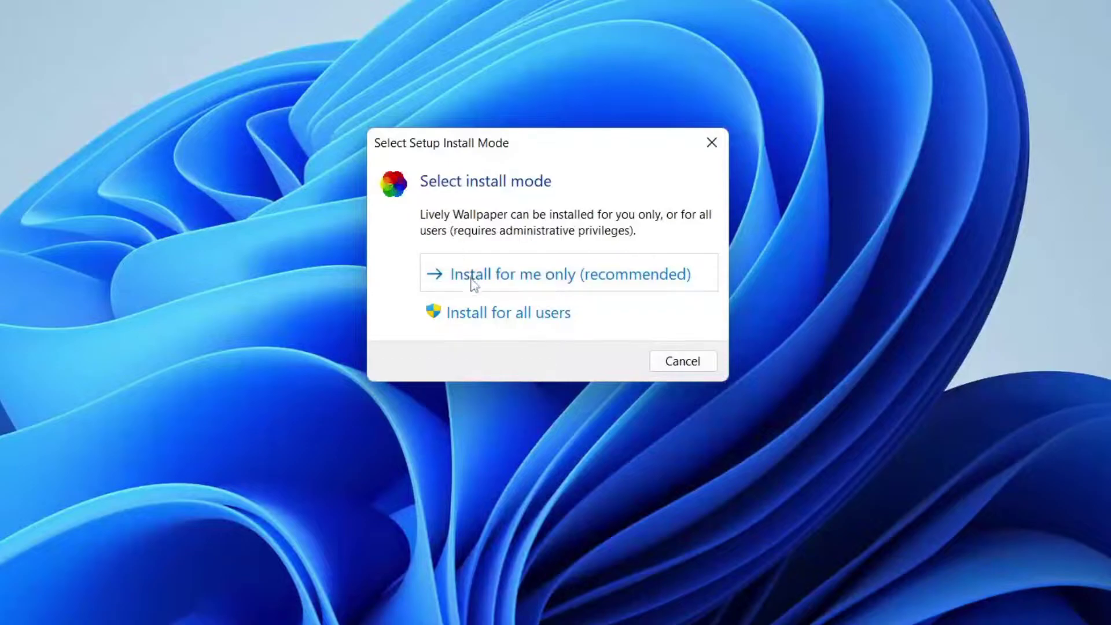
Step: Install Lively Wallpaper for the current user in English, default folder, with desktop shortcut, then launch it
left_click(473, 284)
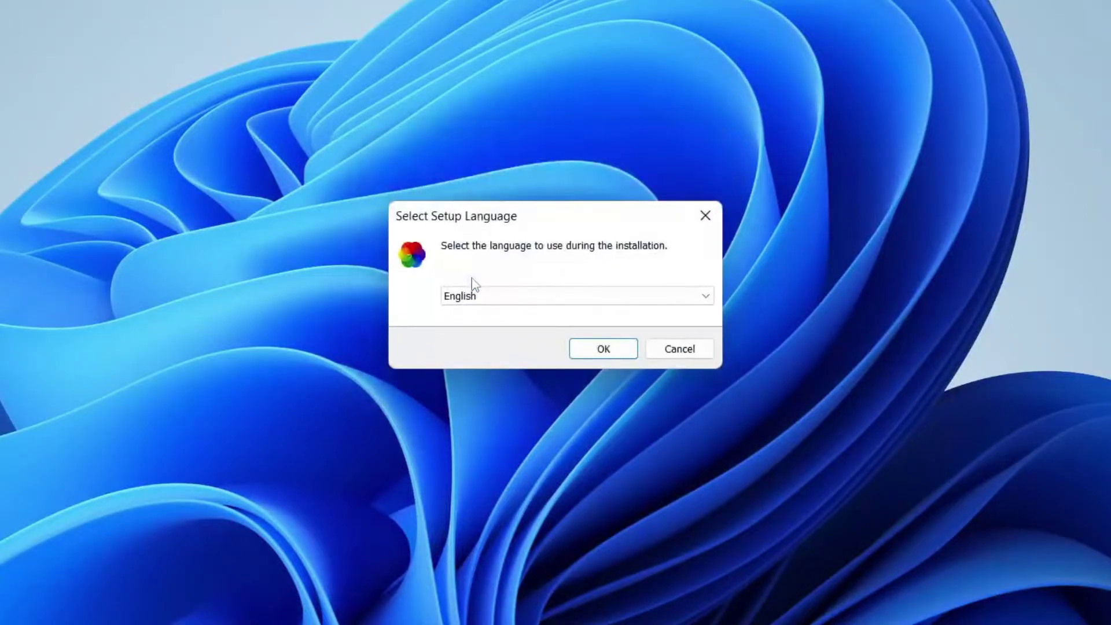
left_click(589, 349)
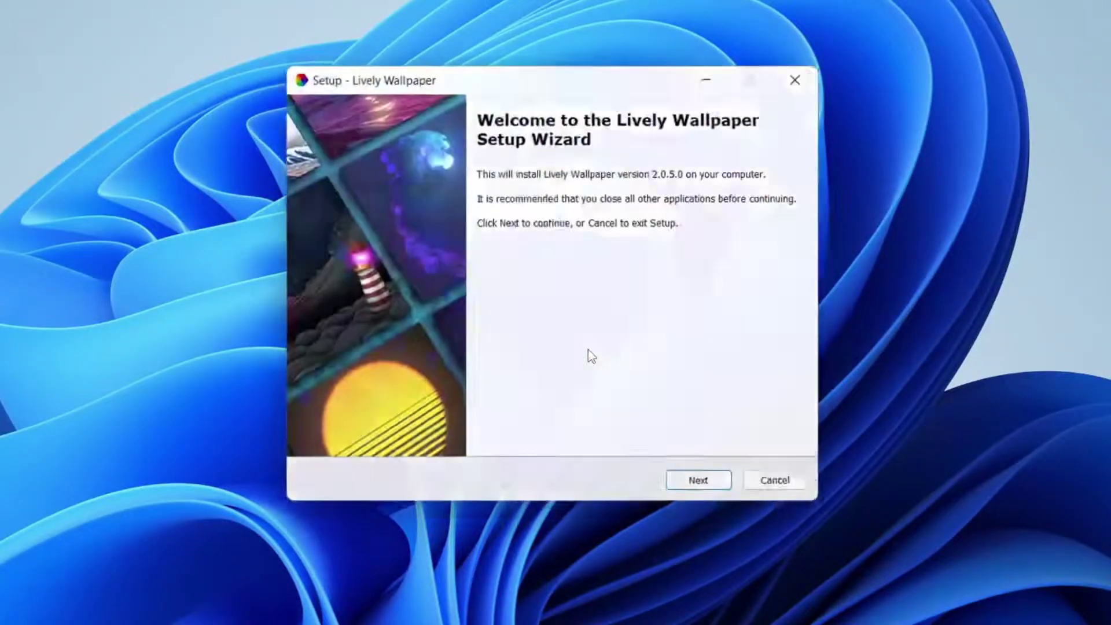
left_click(710, 491)
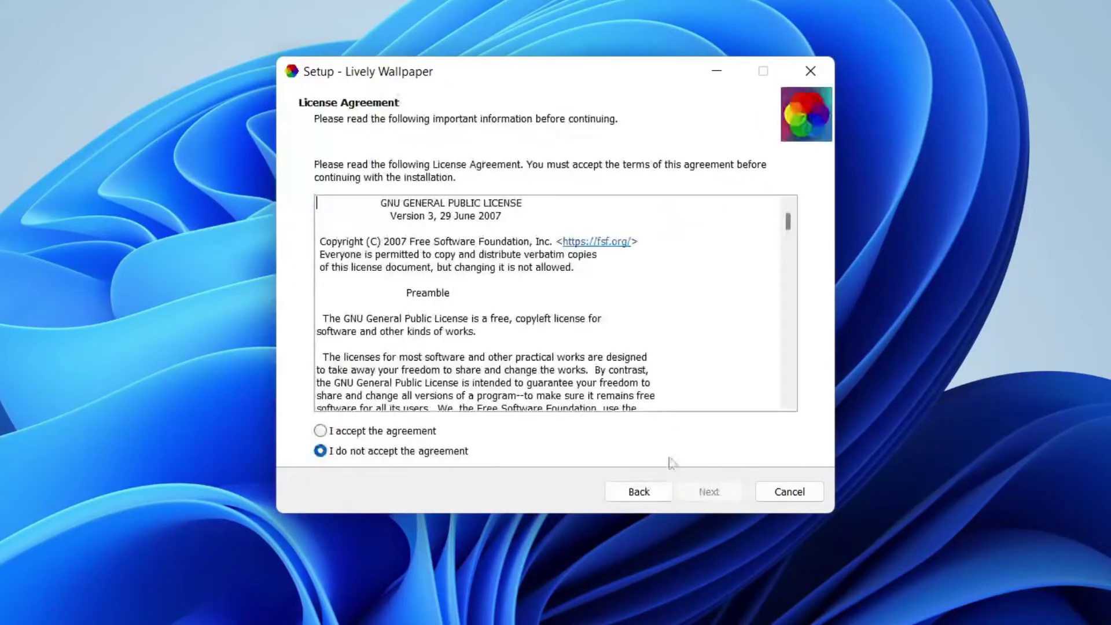
left_click(325, 431)
left_click(709, 491)
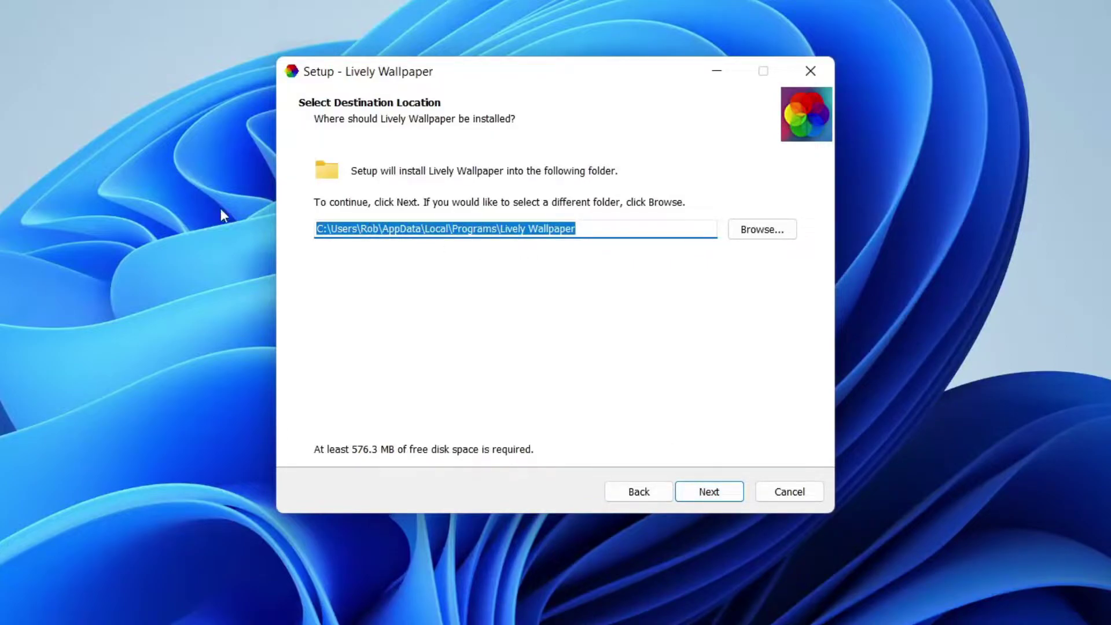
left_click(709, 491)
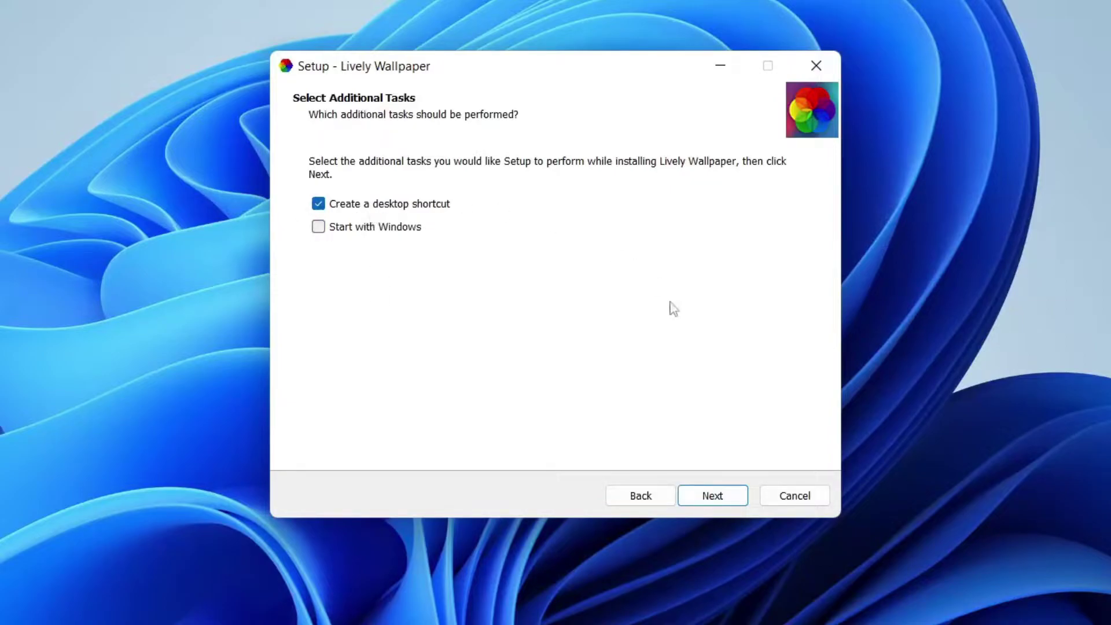
left_click(710, 495)
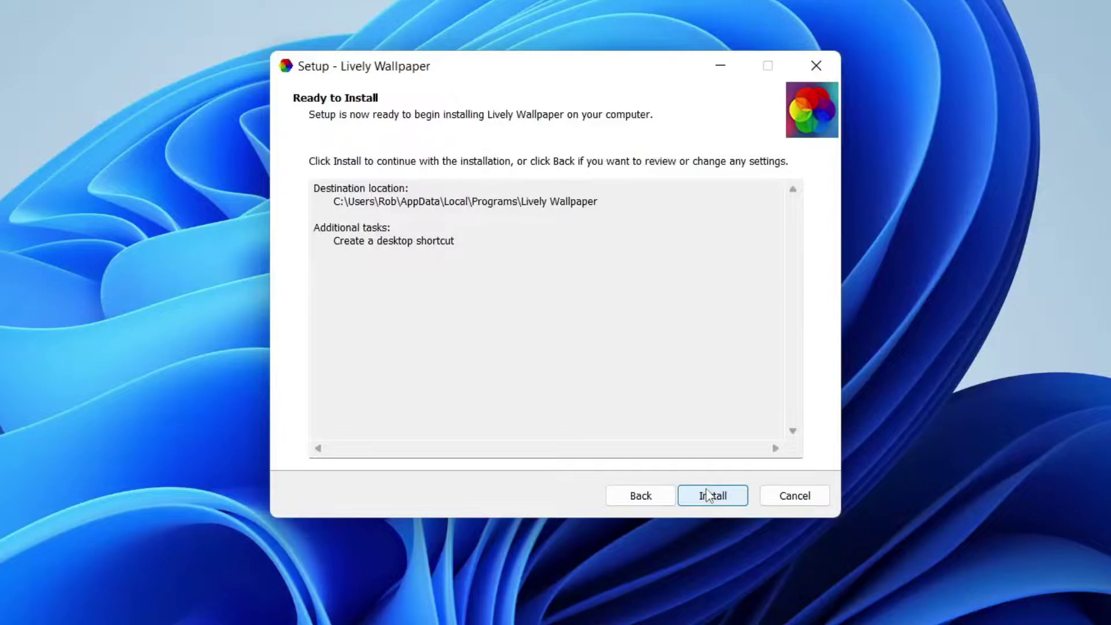
left_click(708, 495)
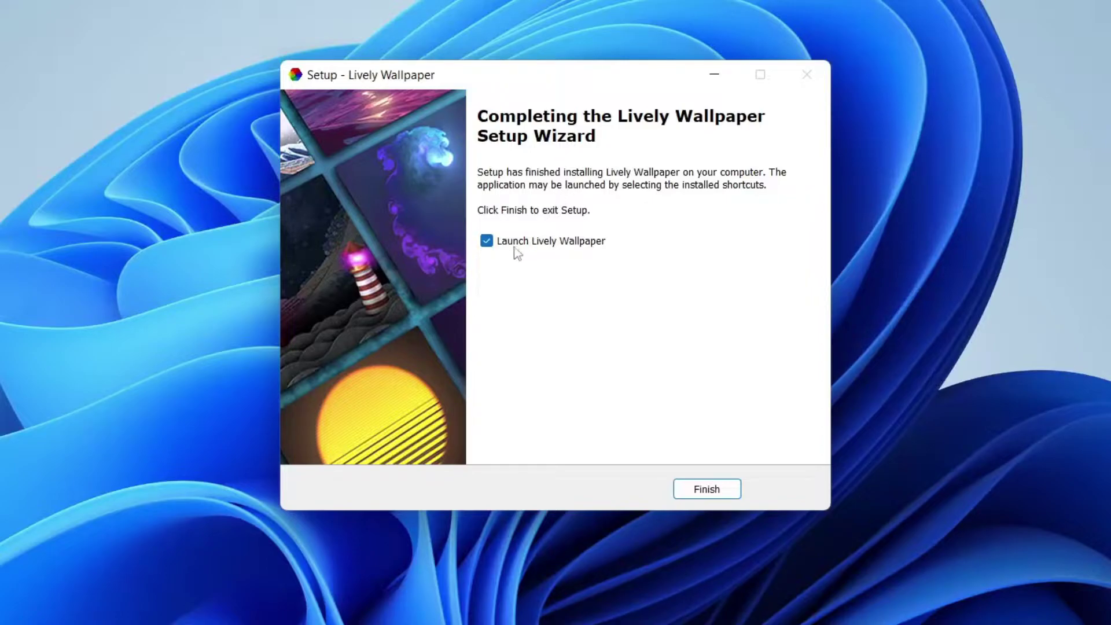
left_click(717, 492)
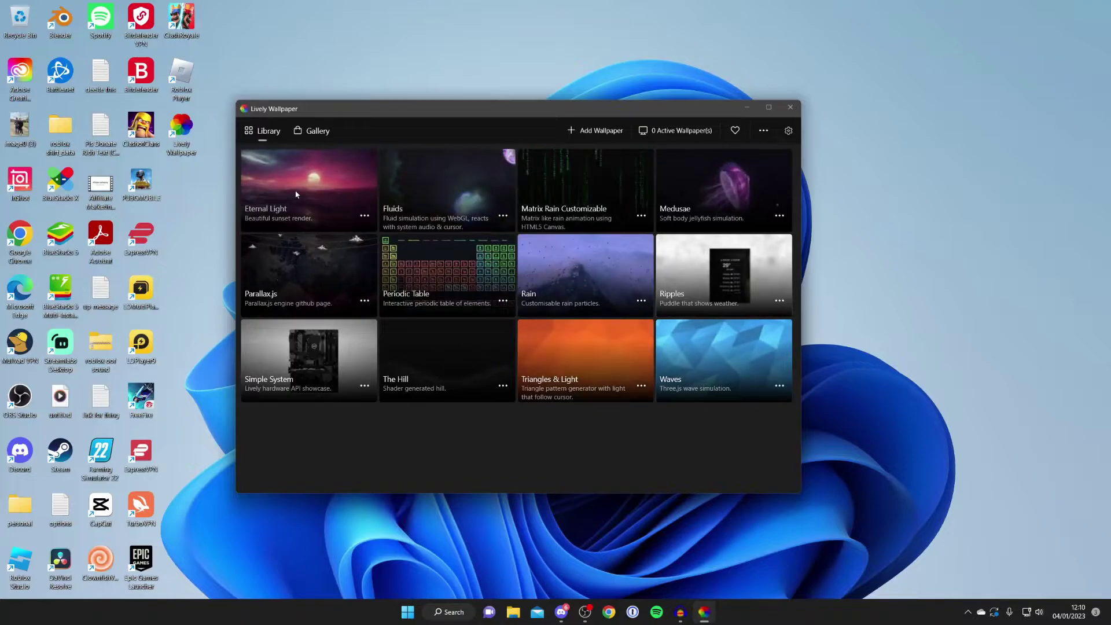
Step: Apply the Eternal Light wallpaper from the Library and bring up Add Wallpaper
left_click(376, 203)
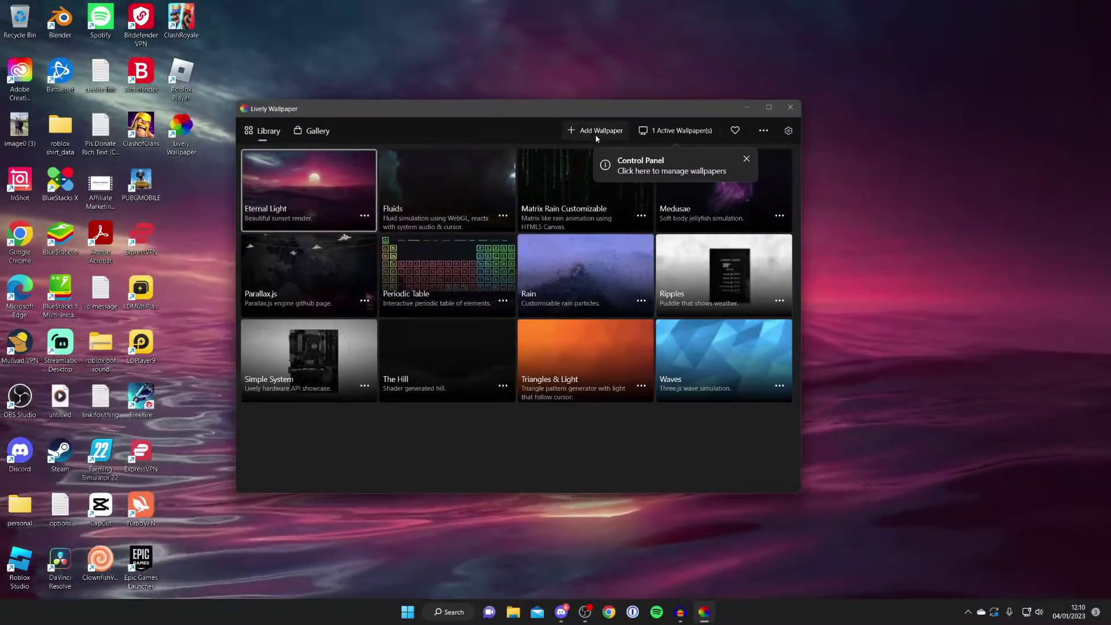
left_click(596, 132)
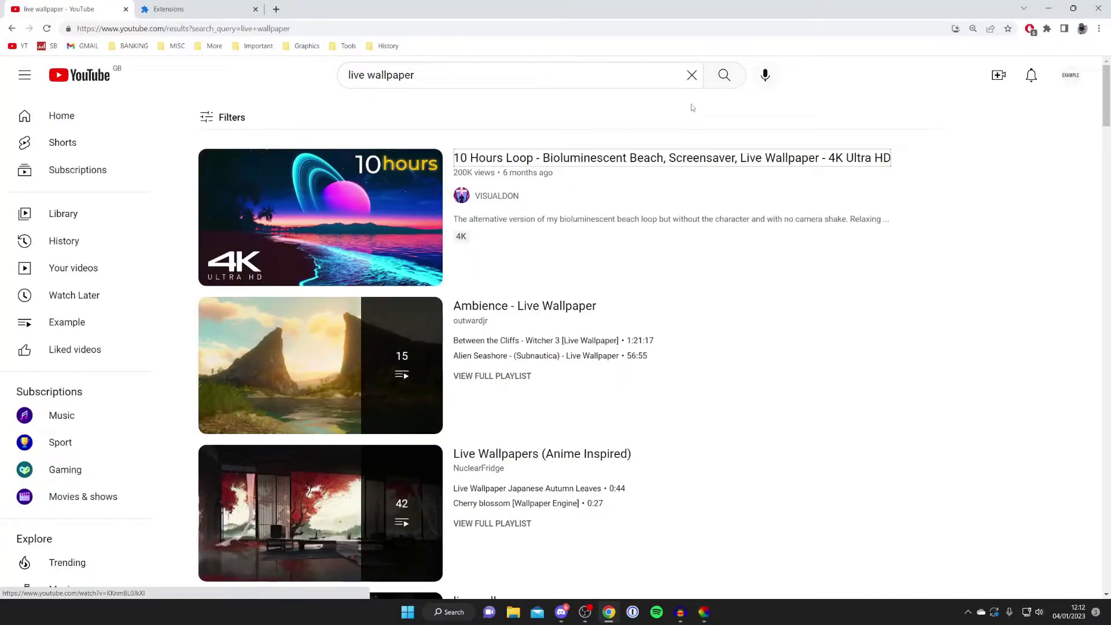
Step: Open the 'Dream Aquarium - 2 Hours - 8 Tanks (4K)' video from the YouTube results
scroll(709, 159, "down", 6)
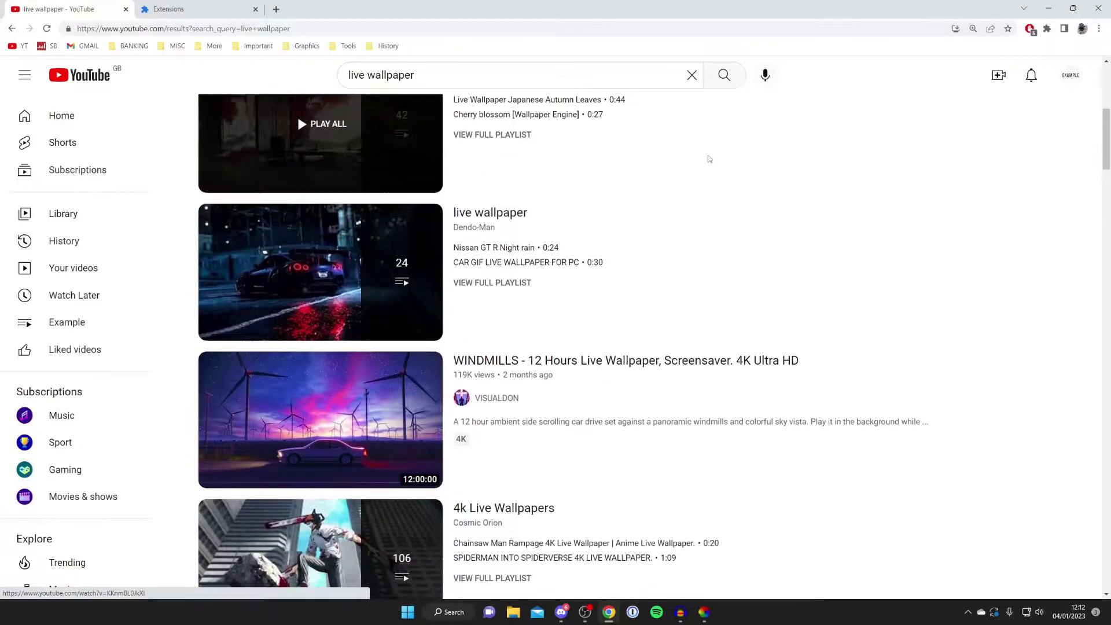
scroll(708, 159, "down", 7)
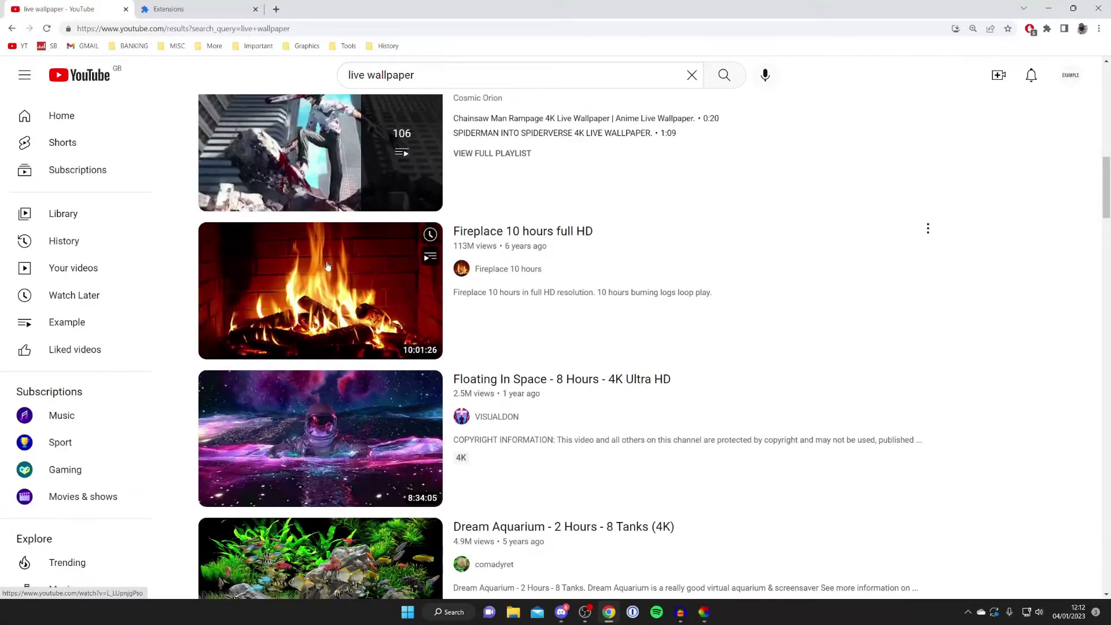
scroll(343, 286, "down", 3)
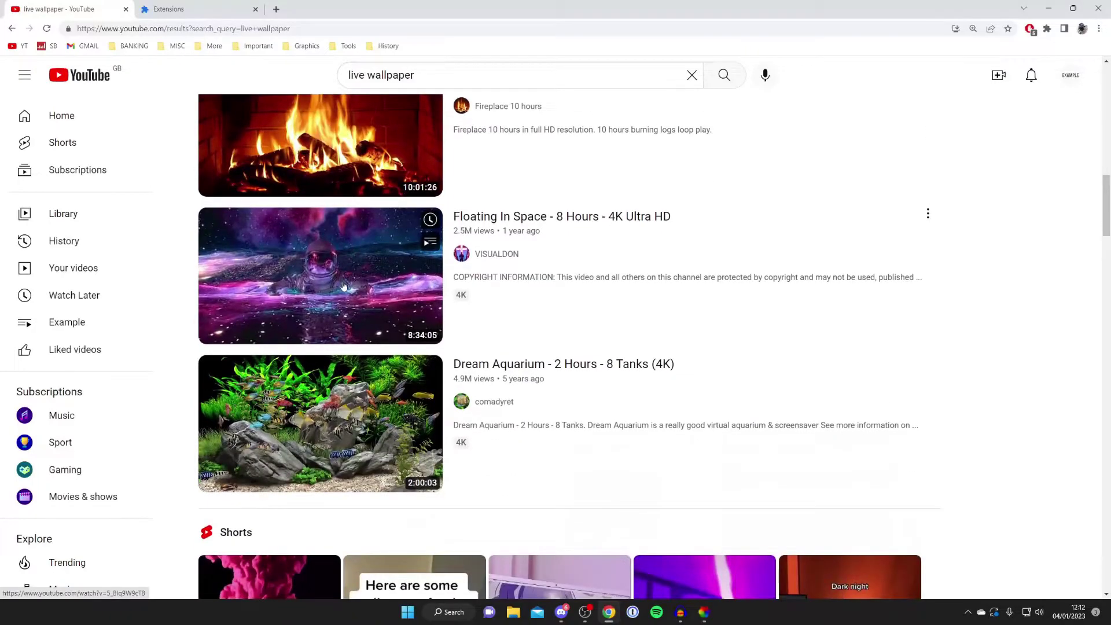
scroll(360, 286, "down", 4)
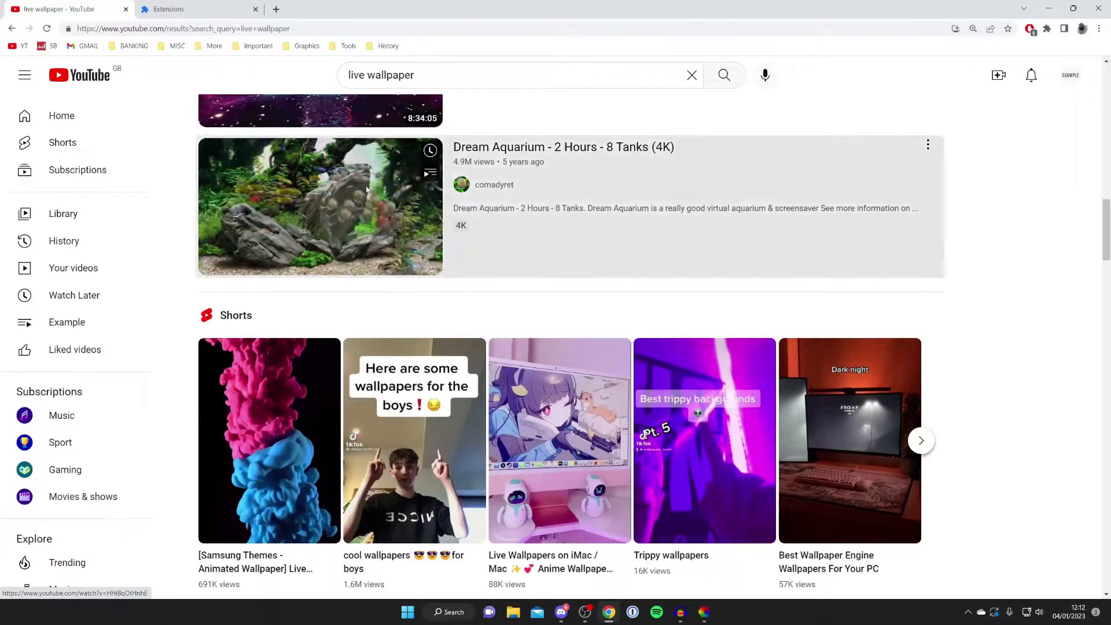
left_click(210, 242)
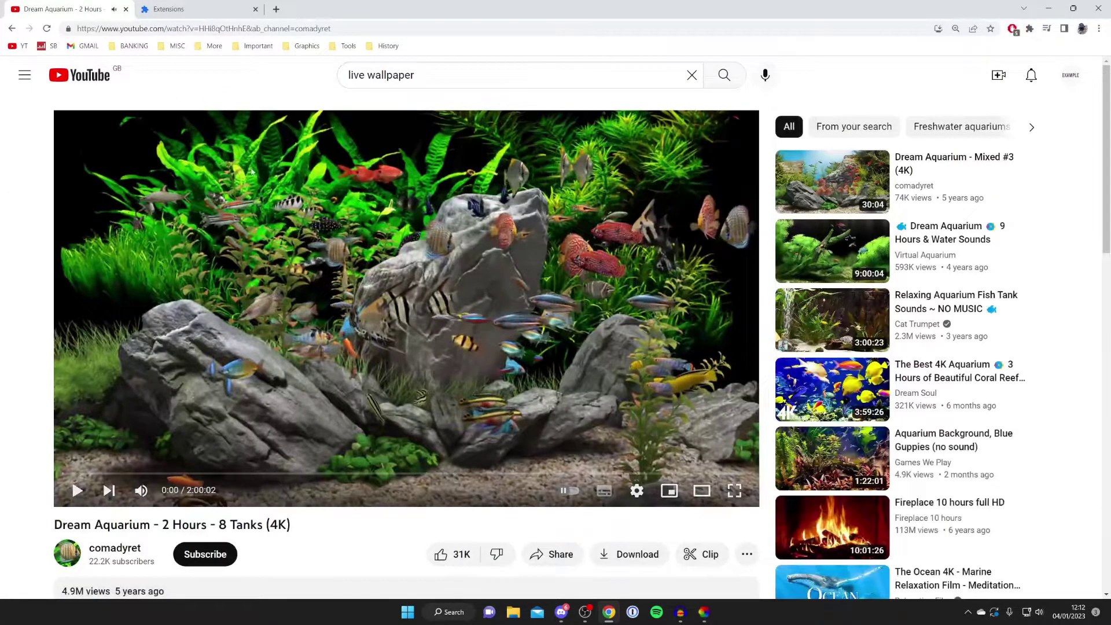
Step: Copy the Dream Aquarium video's URL from the address bar
left_click(214, 29)
key("ctrl+c")
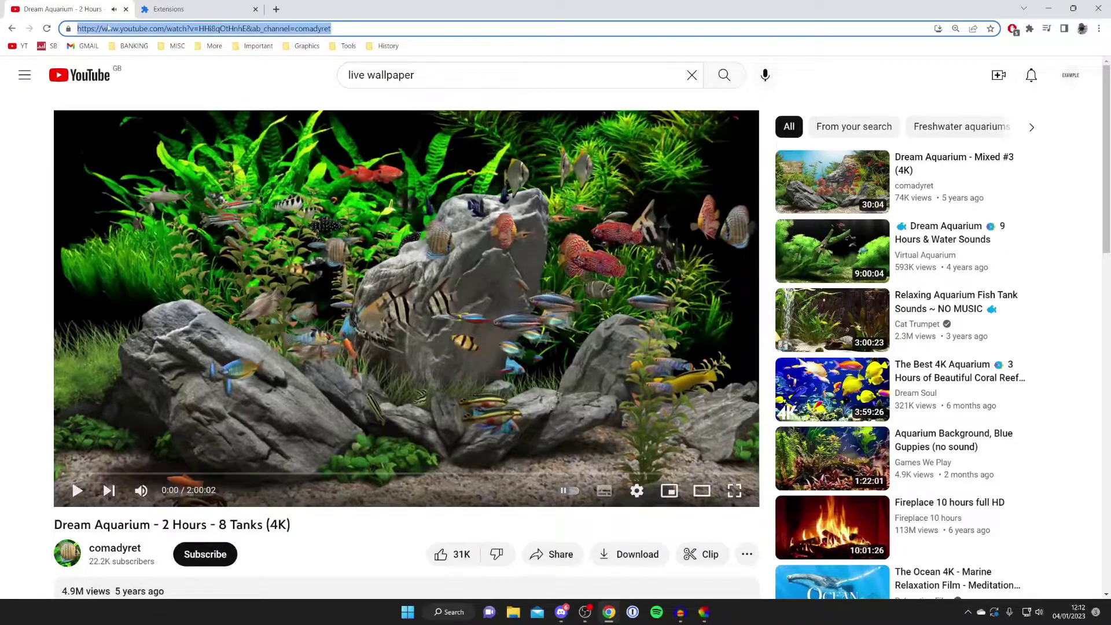
right_click(108, 28)
left_click(169, 98)
Step: Paste the Dream Aquarium video URL into Lively's Enter URL box and add it
left_click(1047, 8)
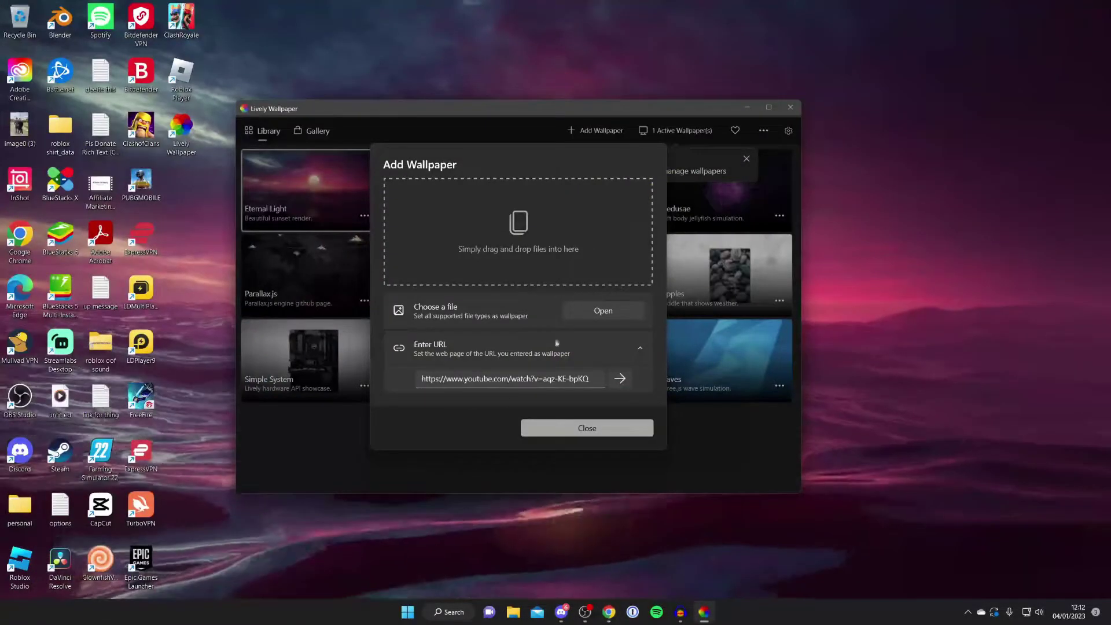
left_click(596, 379)
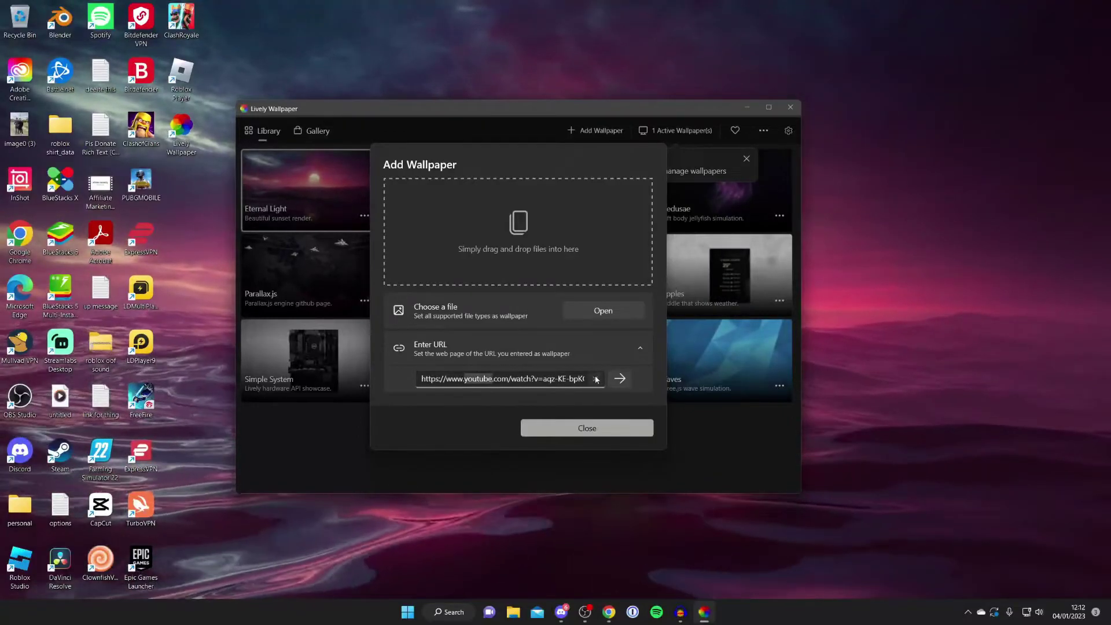
left_click(596, 379)
right_click(476, 382)
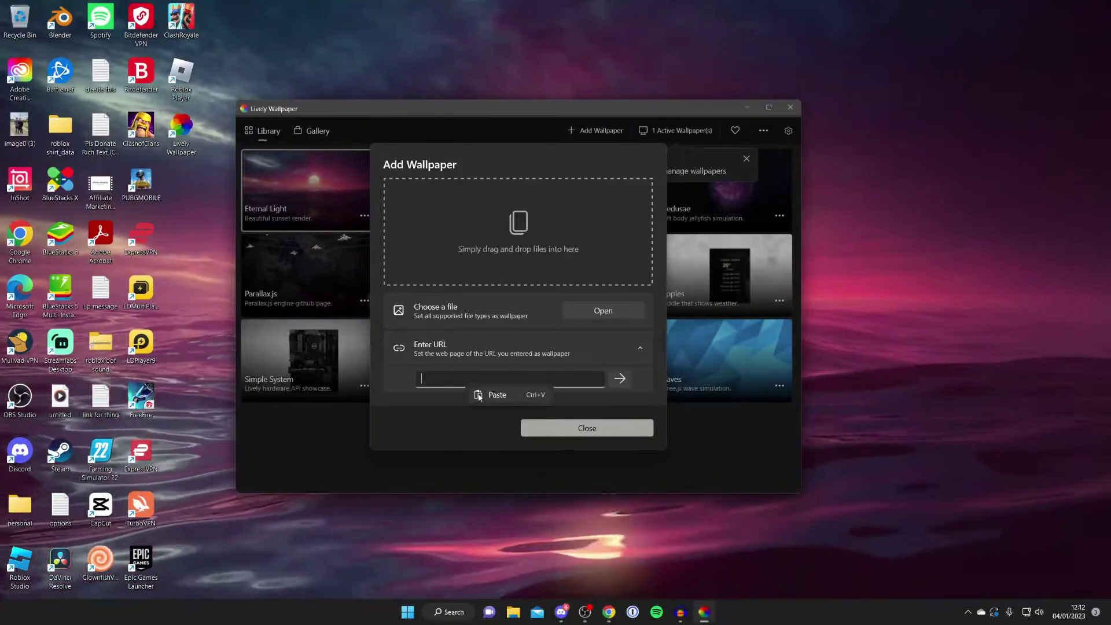
left_click(495, 394)
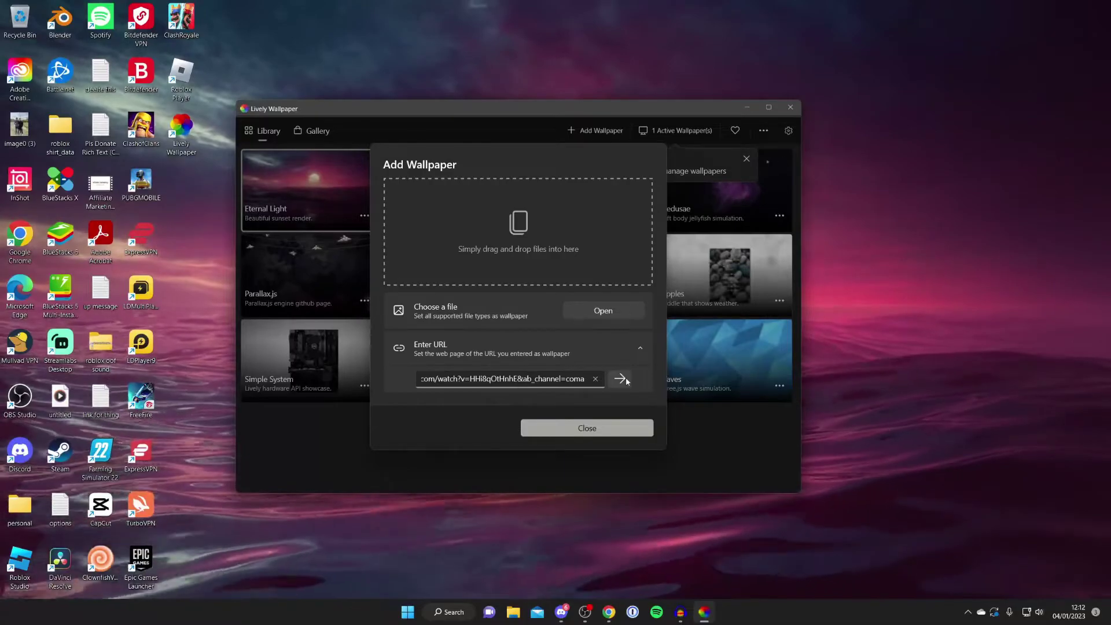
left_click(620, 378)
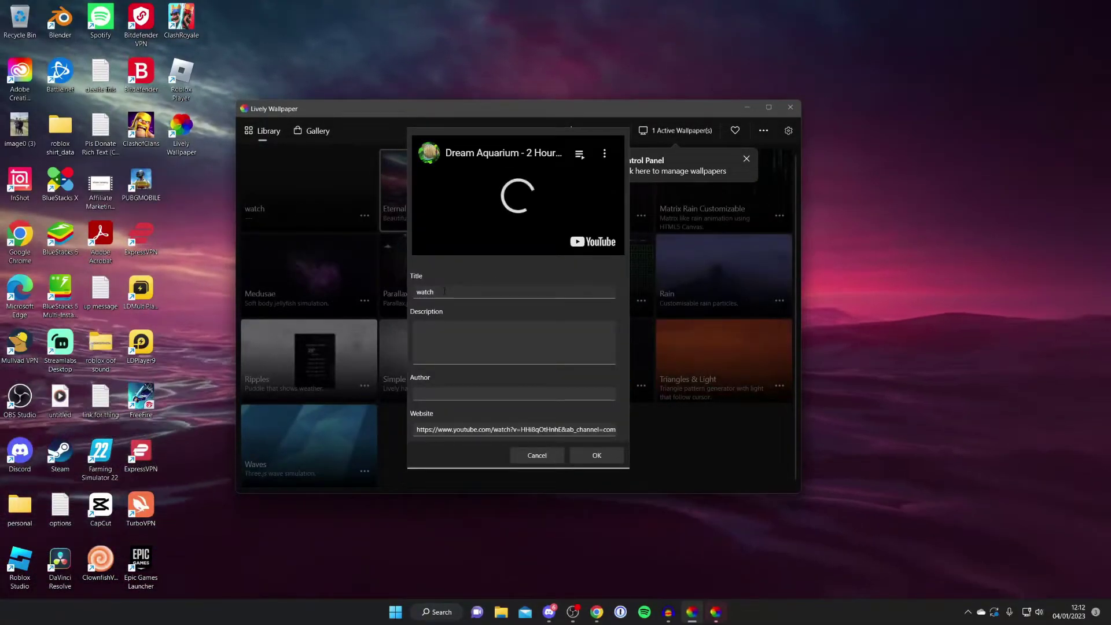
Step: Title the new wallpaper 'Fish', mute system audio, and confirm it
double_click(445, 291)
type("F")
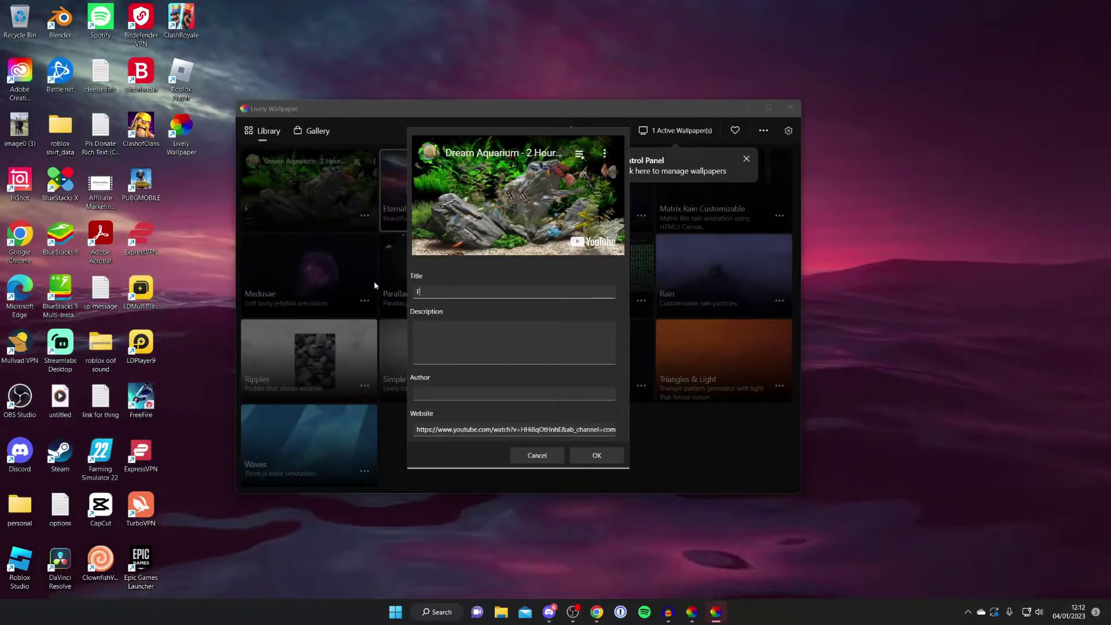
type("ish")
key("XF86AudioMute")
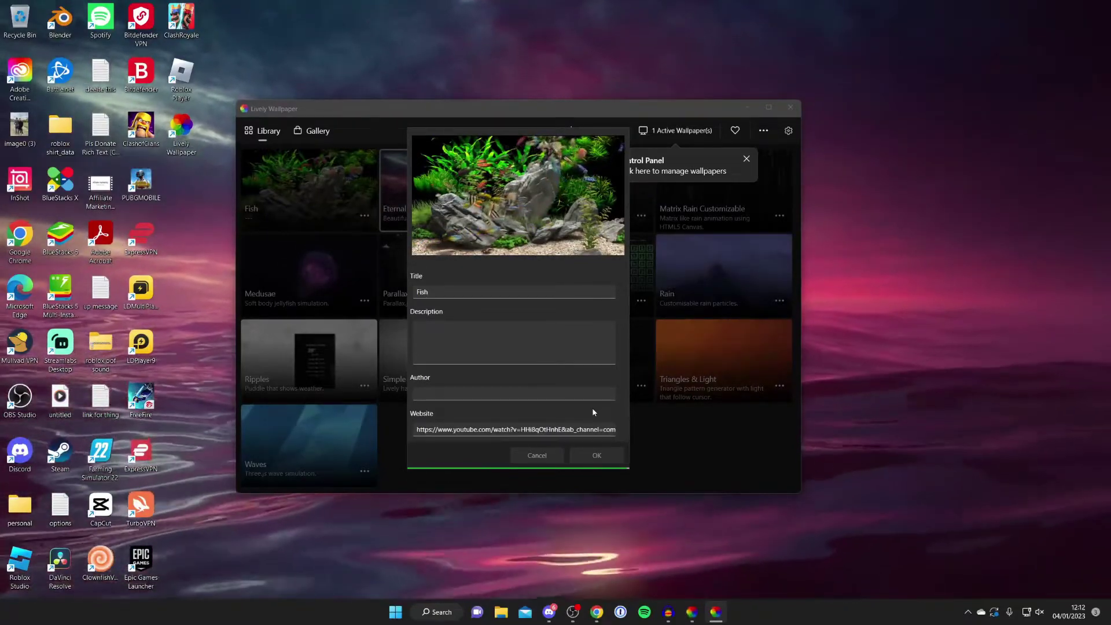
key("Return")
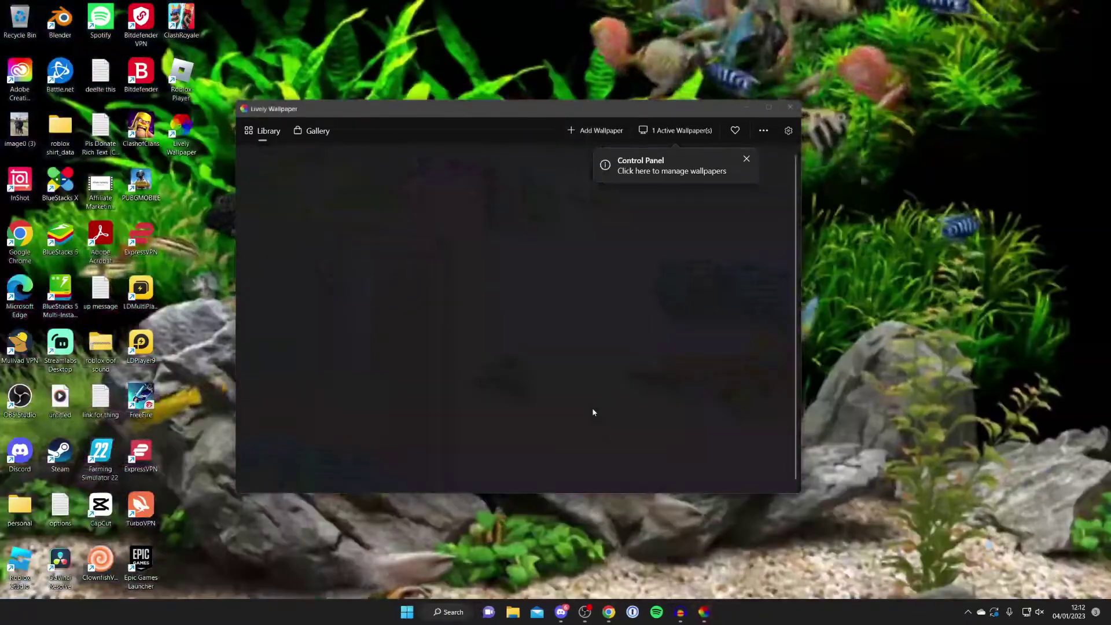
mouse_move(611, 111)
left_mouse_down()
mouse_move(685, 355)
mouse_move(602, 108)
left_mouse_up()
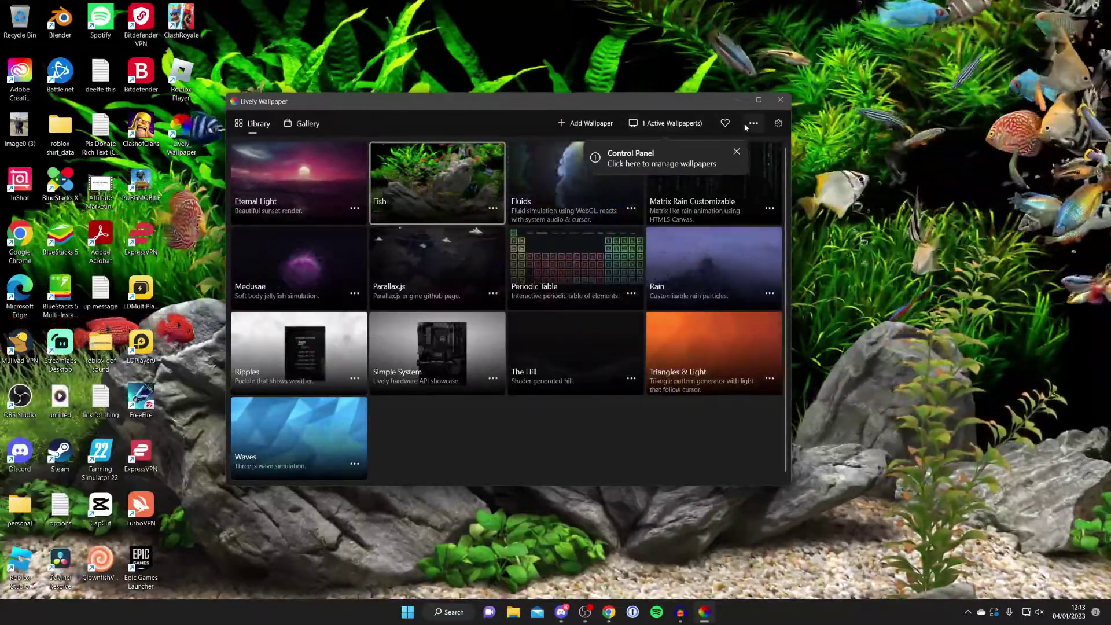
Step: Set Lively's Audio Volume to 0 in General settings and return to the Library
left_click(776, 124)
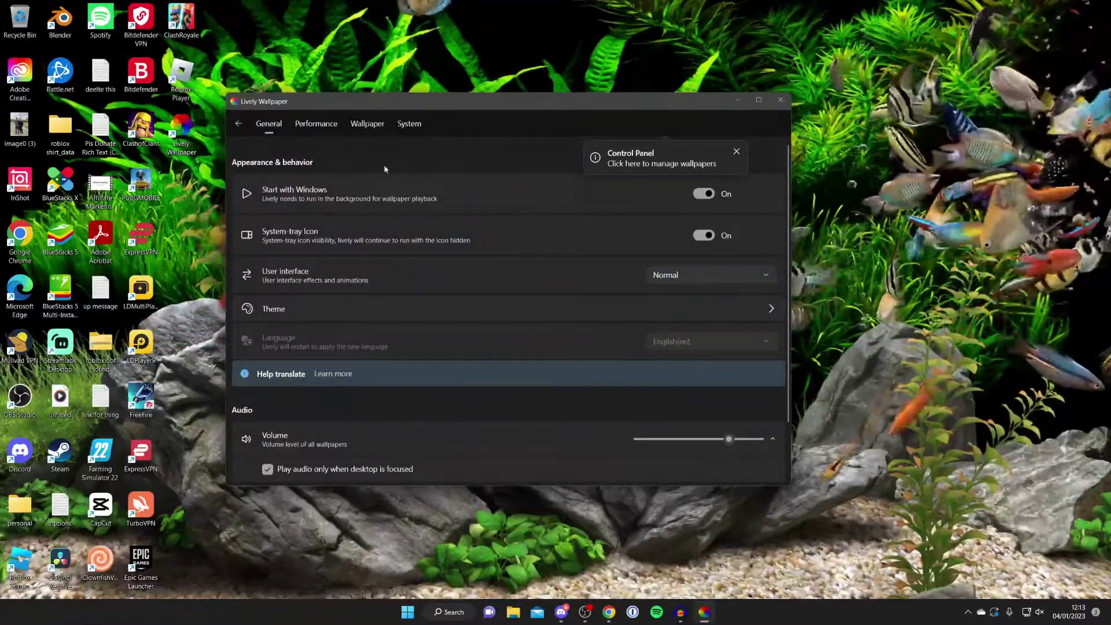
scroll(385, 169, "down", 3)
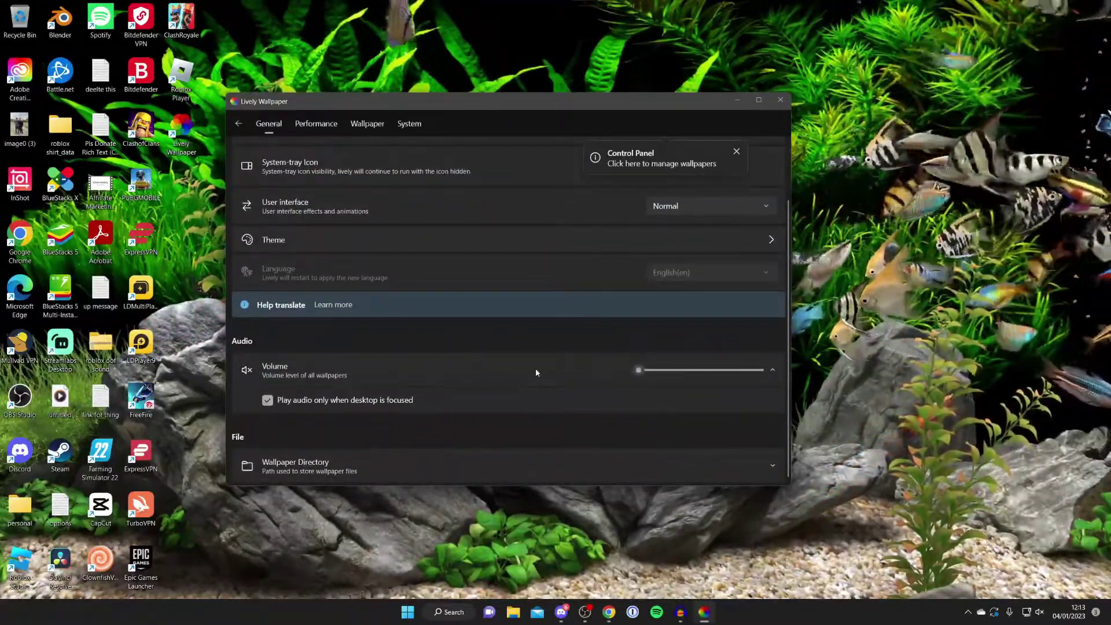
scroll(660, 230, "up", 3)
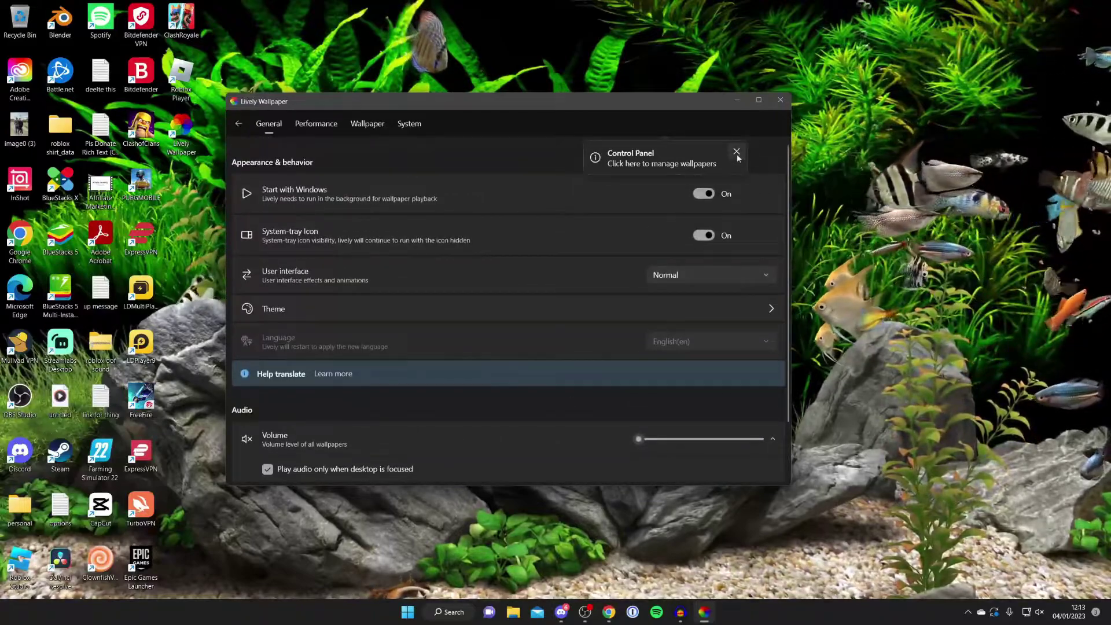
left_click(238, 123)
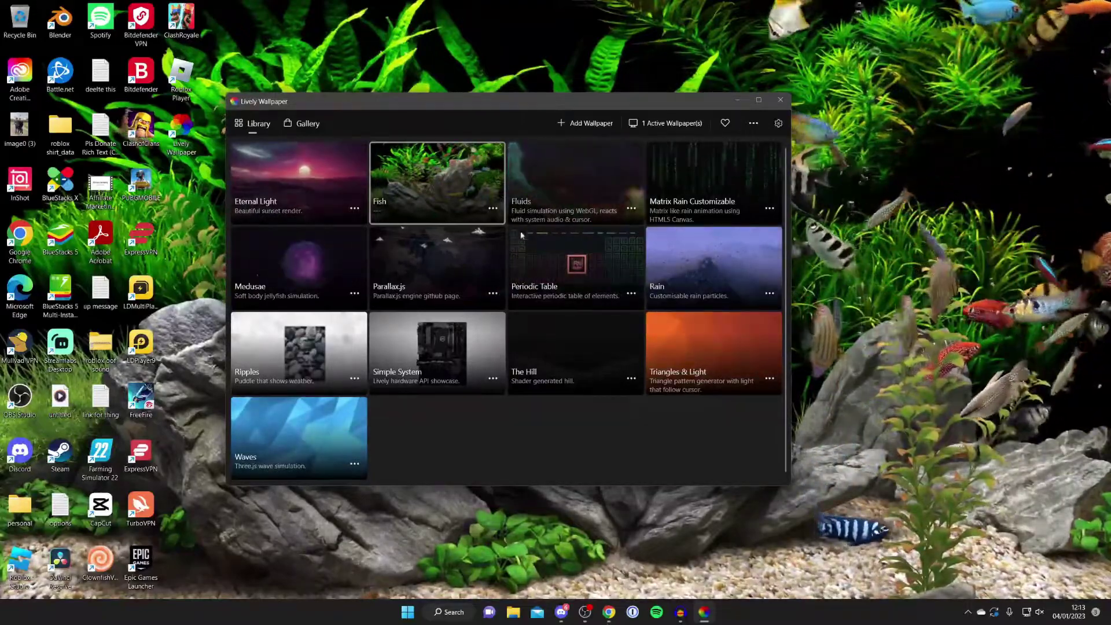
Step: Duplicate the Fish wallpaper onto display 2 so both screens show the aquarium
left_click(638, 124)
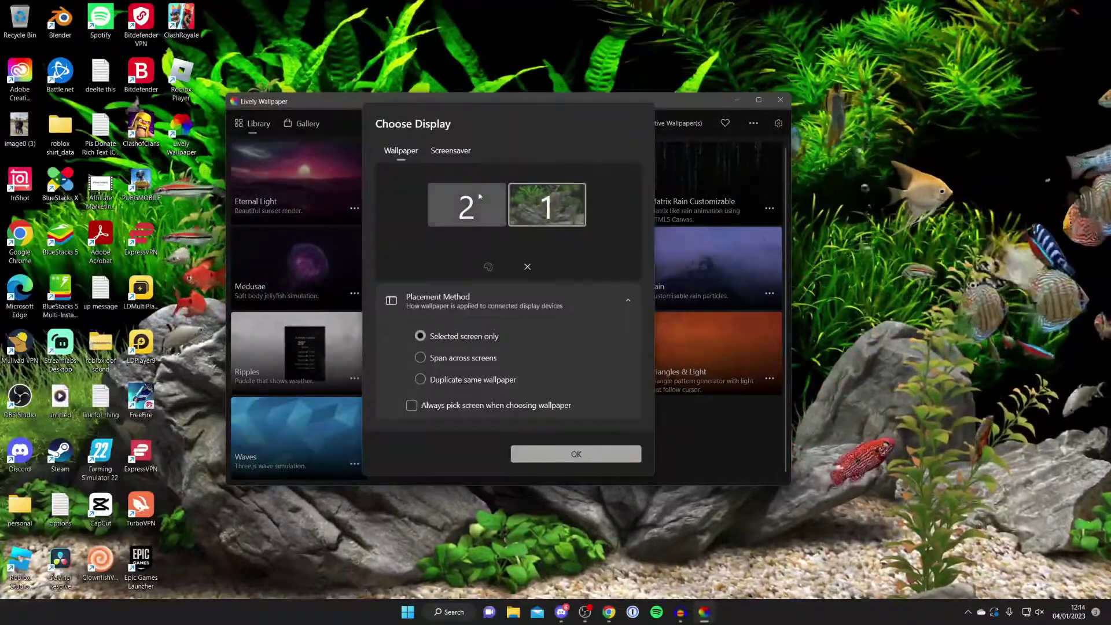
left_click(479, 197)
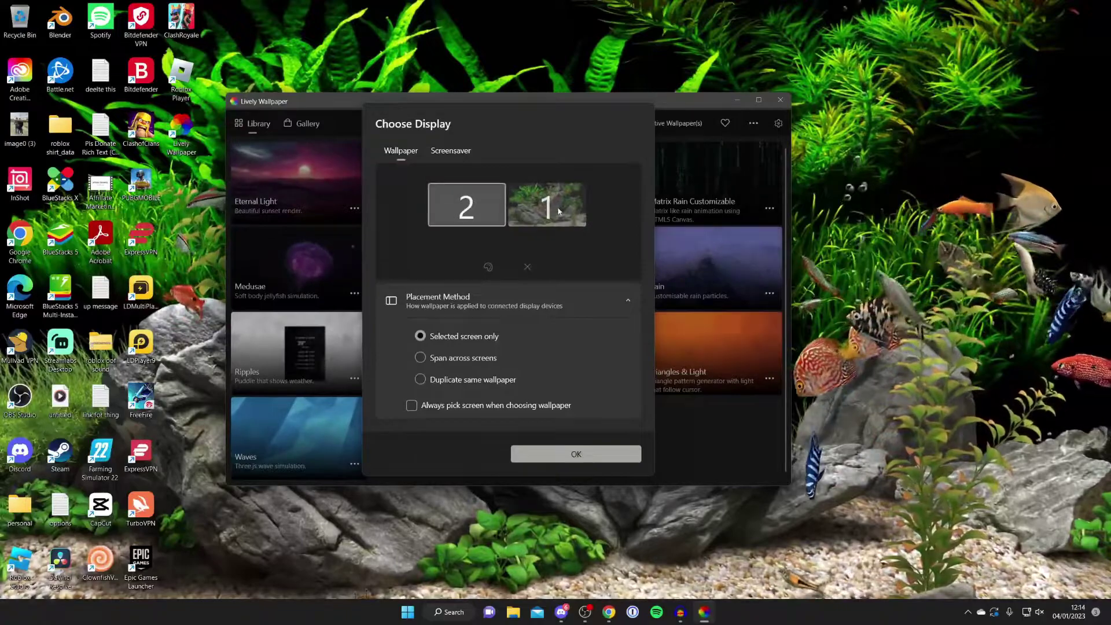
left_click(463, 380)
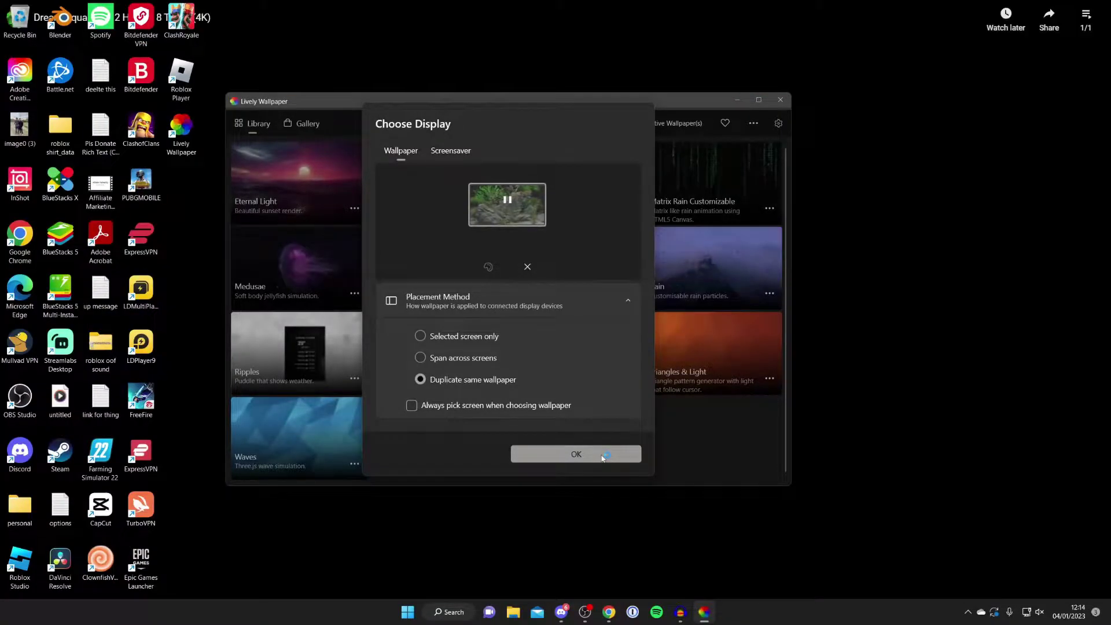
left_click(602, 455)
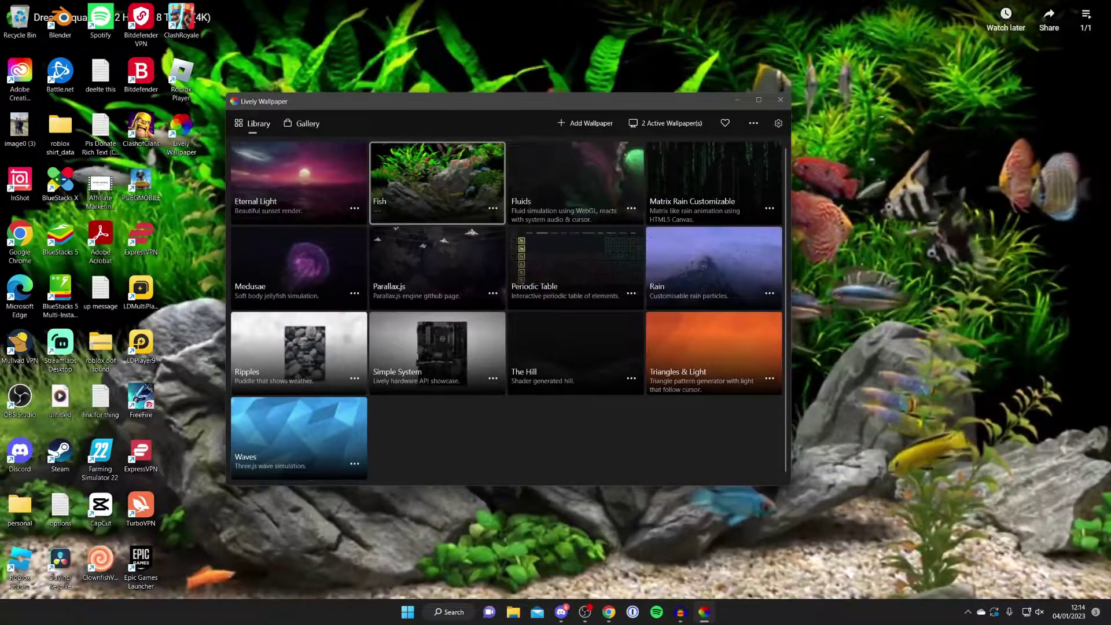
left_click_drag(526, 111, 563, 114)
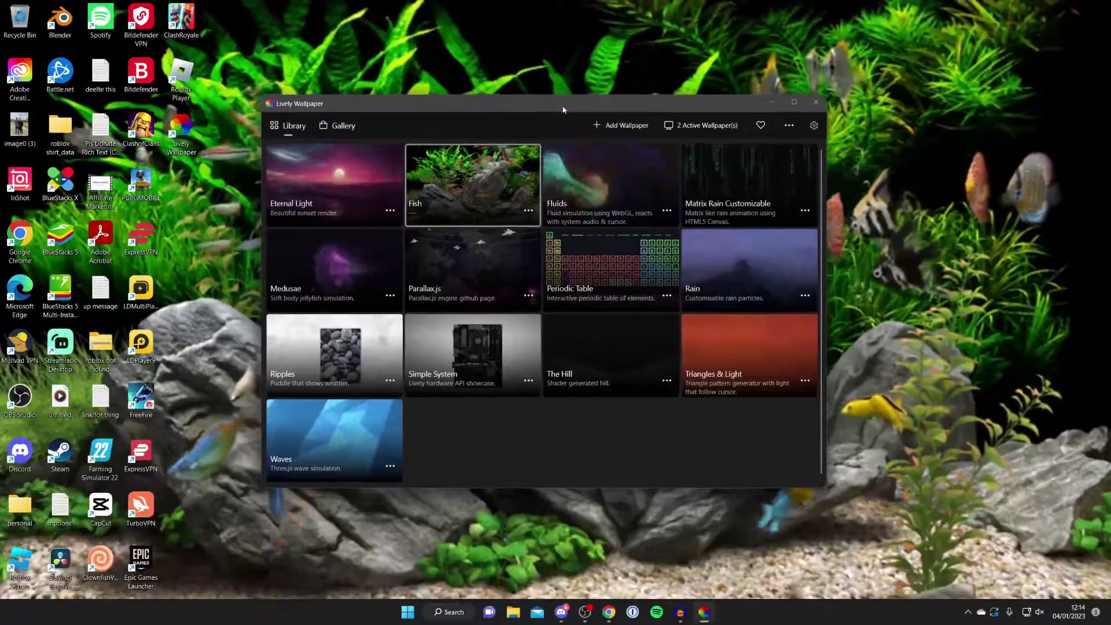